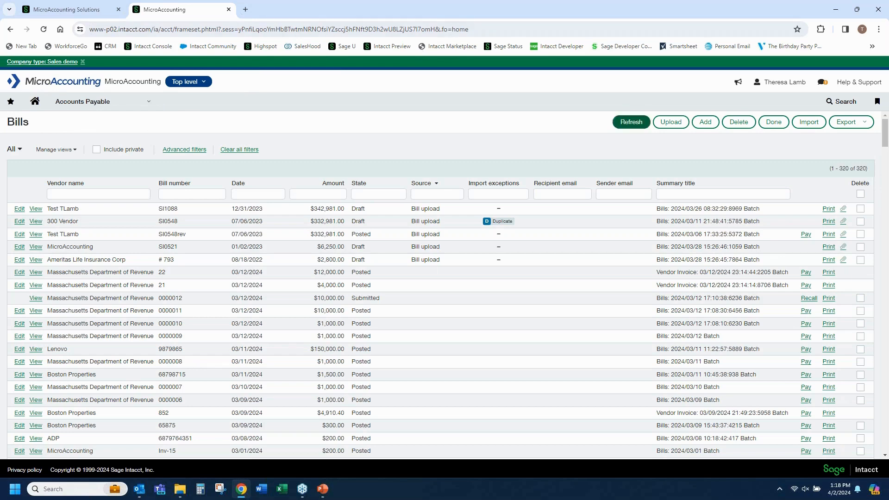
Start a bill upload for location 100--100 that generates each bill with all line items and associated amounts
left_click(675, 127)
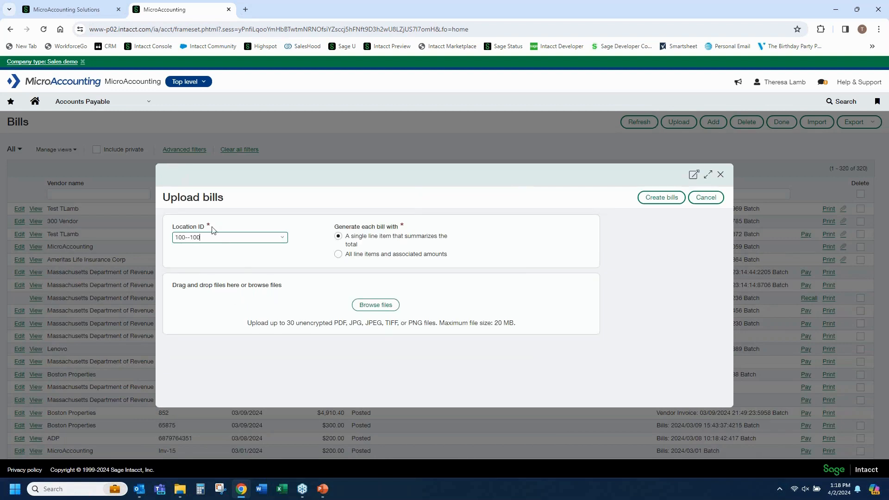
left_click(282, 237)
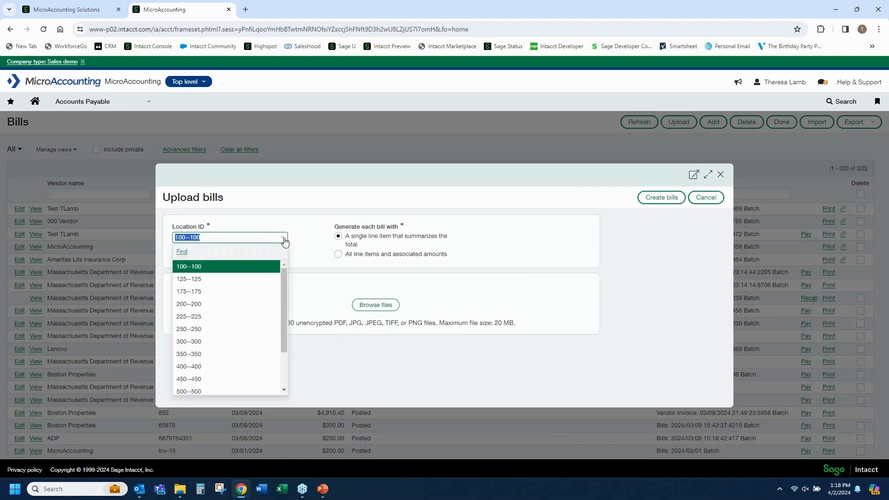
left_click(267, 267)
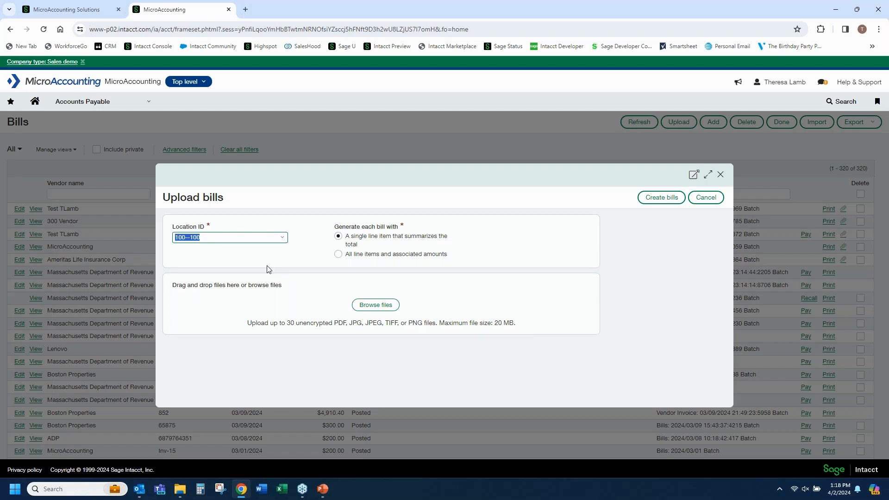
left_click(340, 255)
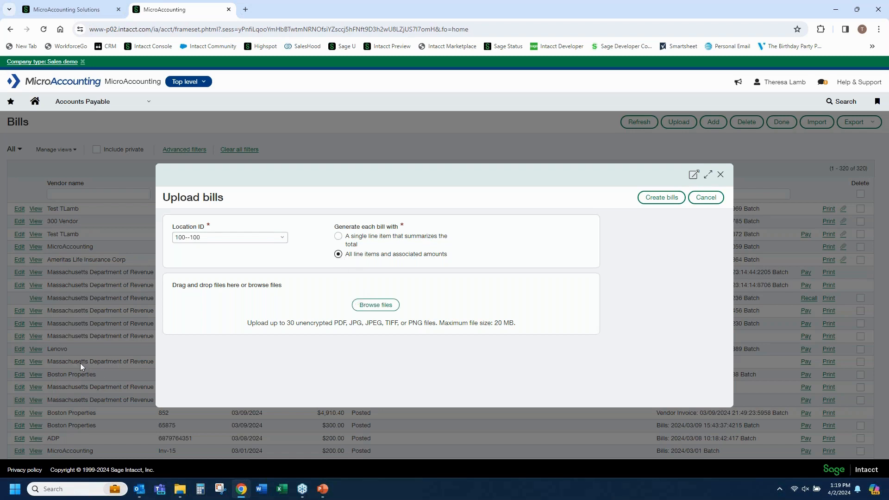
Create bills from the Email 793 and Upload 792 Ameritas-MissionPeak sample PDFs plus SI0521.pdf, SI0532.pdf, SI0537.pdf, SI0551.pdf and SI0552.pdf
left_click(377, 308)
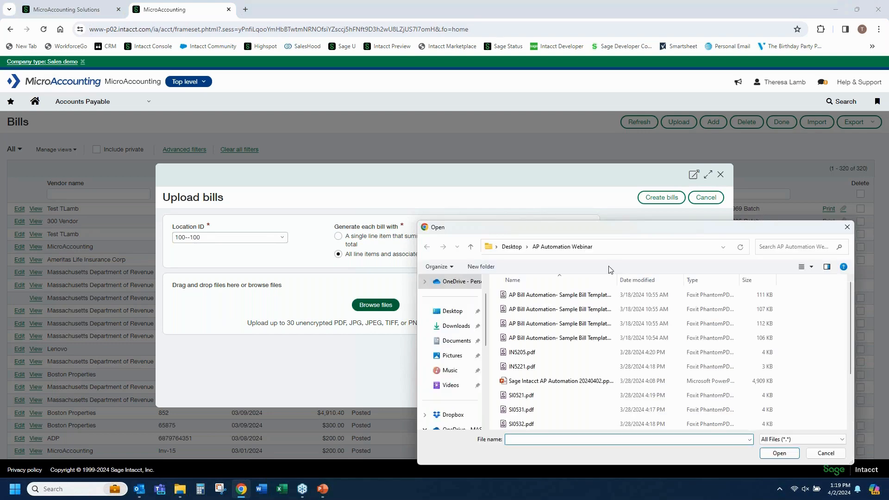
left_click_drag(546, 227, 261, 99)
left_click(273, 170)
left_click(273, 199, "ctrl")
scroll(273, 252, "down", 2)
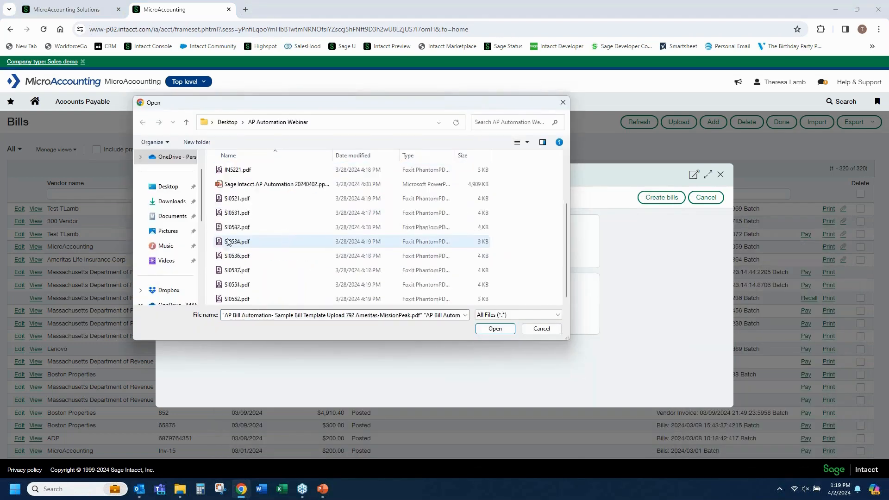
left_click(237, 227, "ctrl")
left_click(237, 270, "ctrl")
left_click(237, 285, "ctrl")
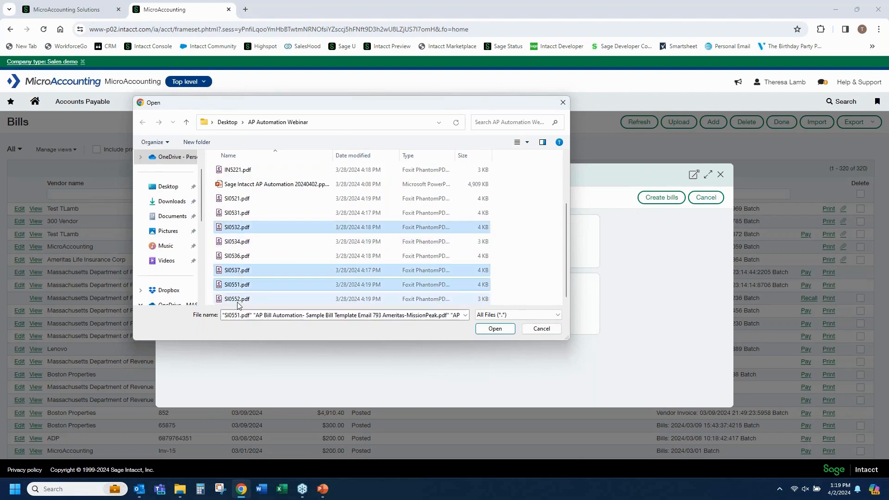
left_click(237, 299, "ctrl")
left_click(237, 198, "ctrl")
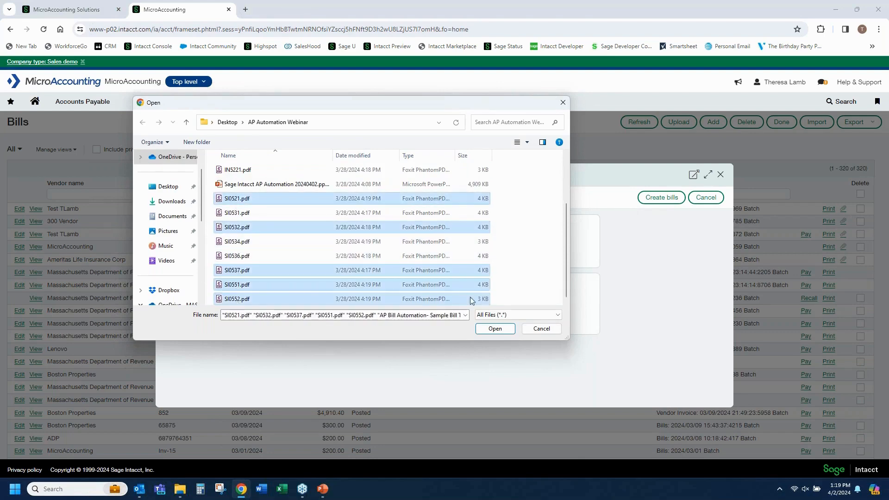
left_click(495, 329)
scroll(513, 293, "down", 2)
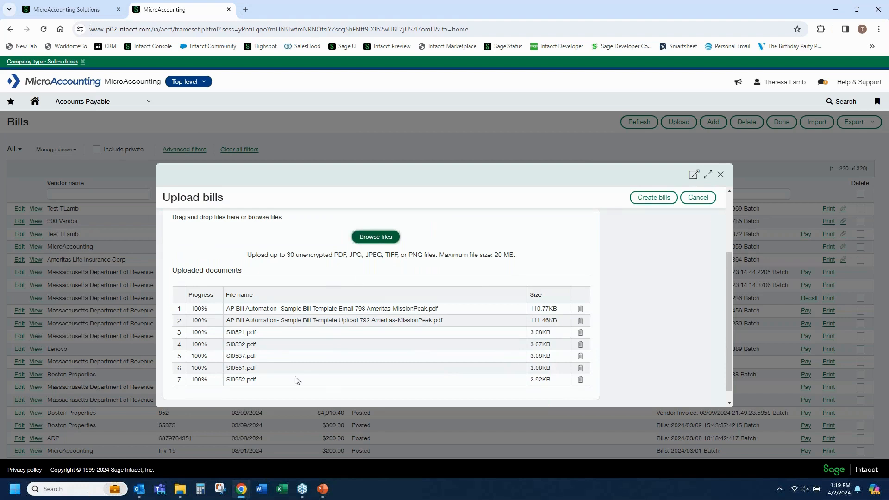
left_click(659, 203)
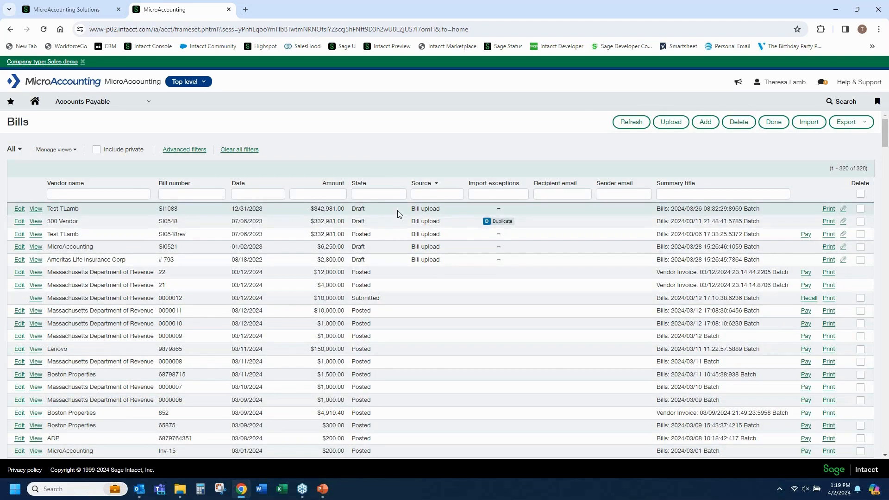
Refresh the bills list repeatedly to check the state and import exceptions of the uploaded bills
left_click(629, 130)
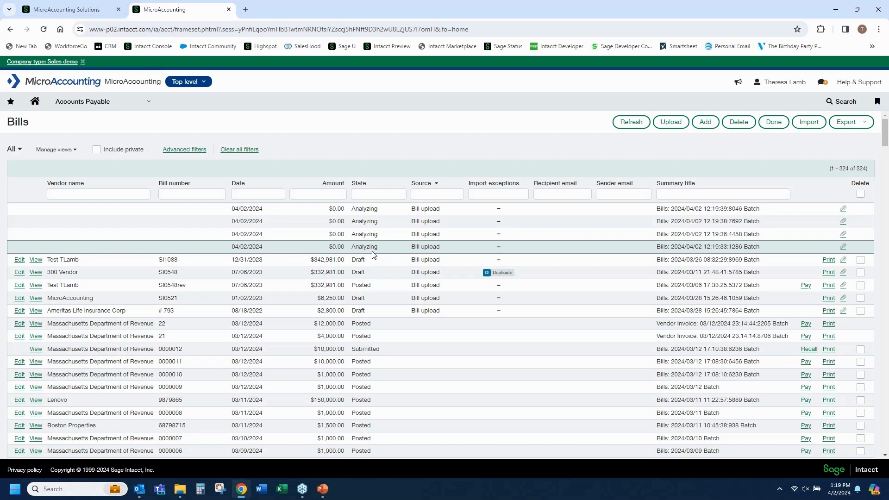
left_click(628, 123)
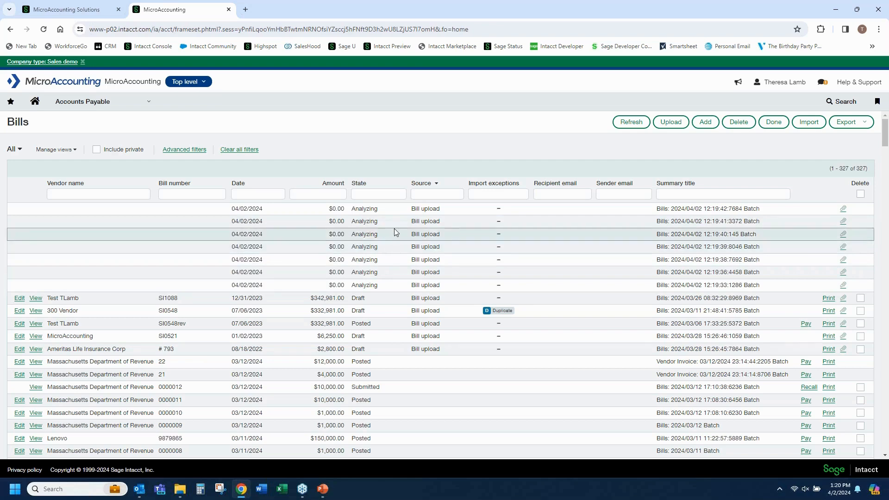
left_click(633, 122)
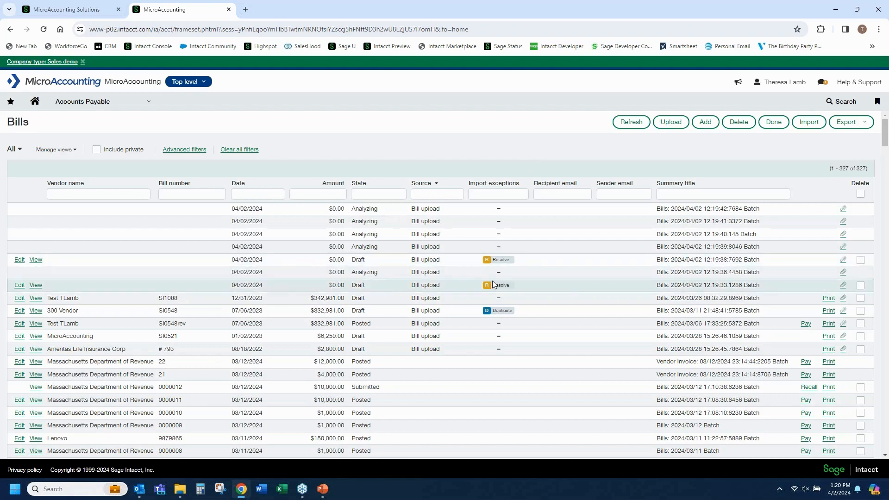
mouse_move(512, 289)
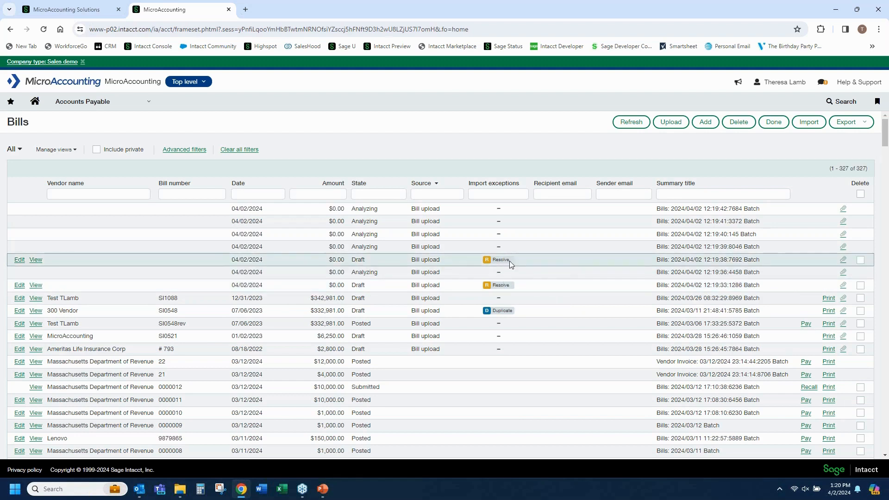
mouse_move(511, 264)
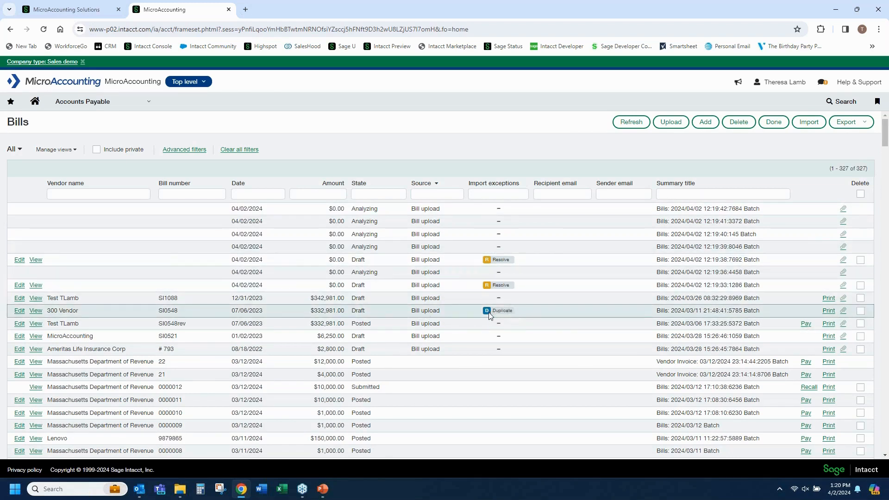
Compare the vendor, number and amount of the duplicate-flagged bill SI0548 with posted bill SI0548rev, and return from its detail view to the list
mouse_move(488, 312)
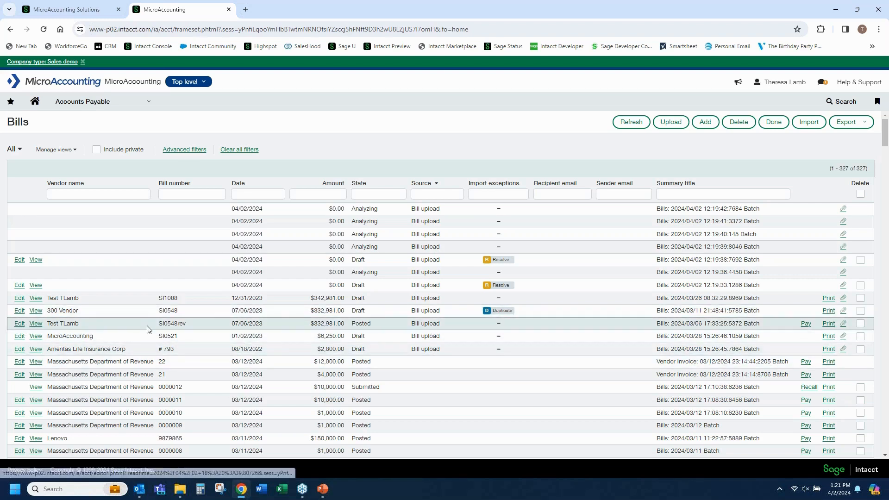
left_click_drag(49, 325, 79, 326)
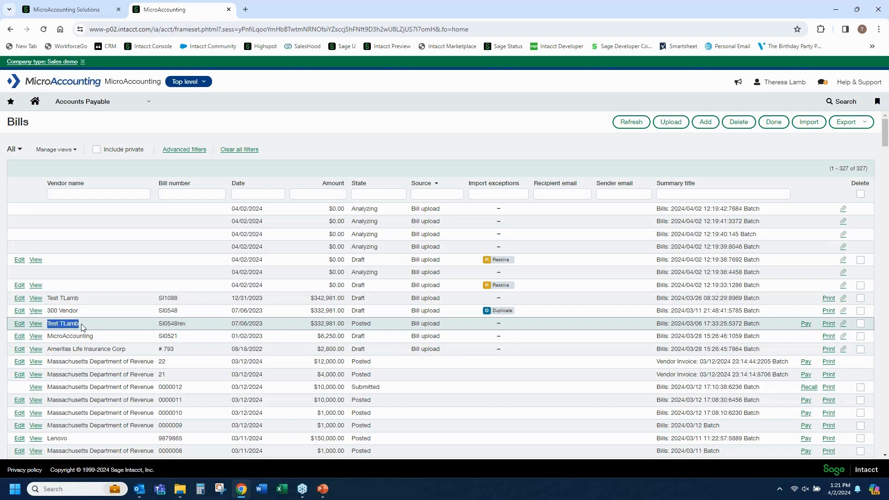
left_click_drag(310, 324, 345, 311)
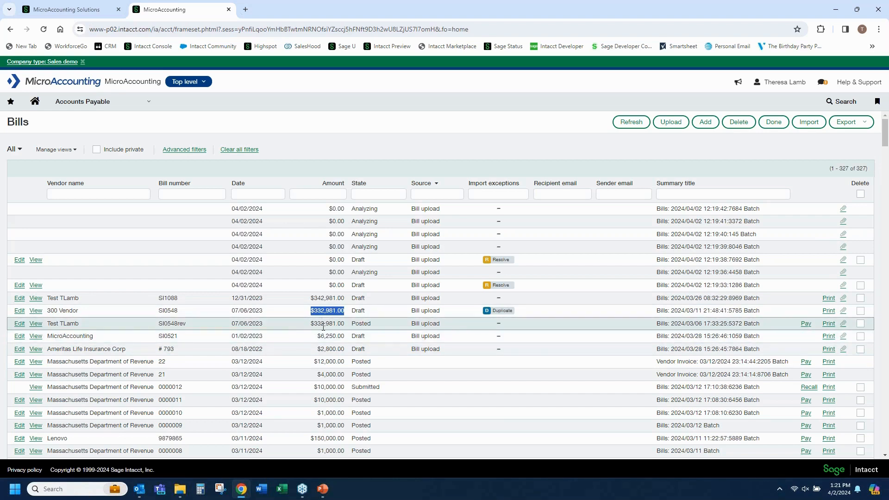
left_click(48, 324)
left_click_drag(48, 324, 91, 328)
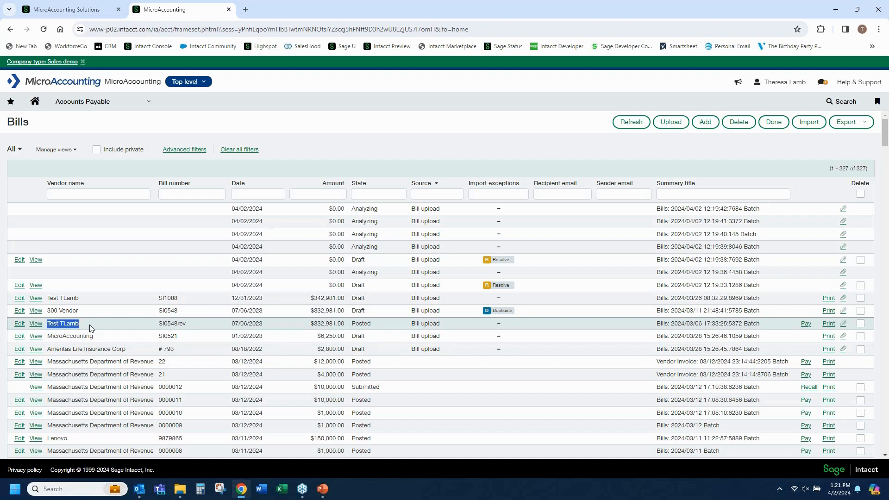
left_click_drag(175, 323, 186, 323)
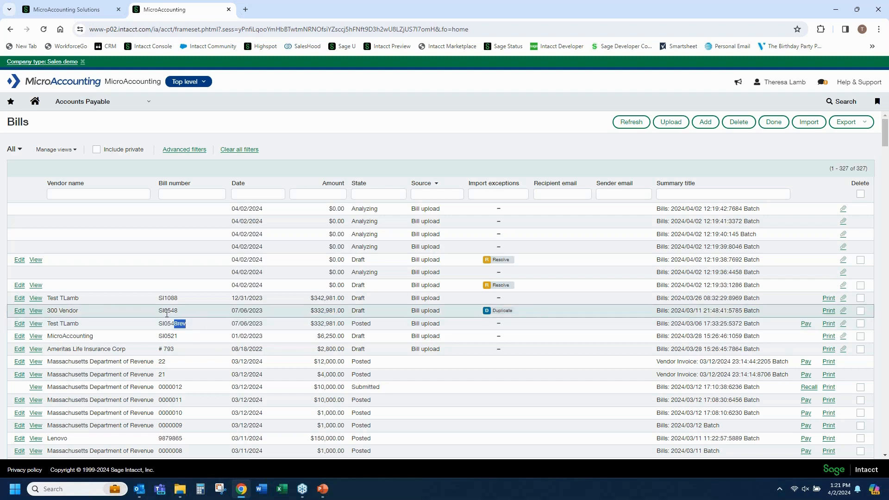
left_click_drag(159, 310, 180, 312)
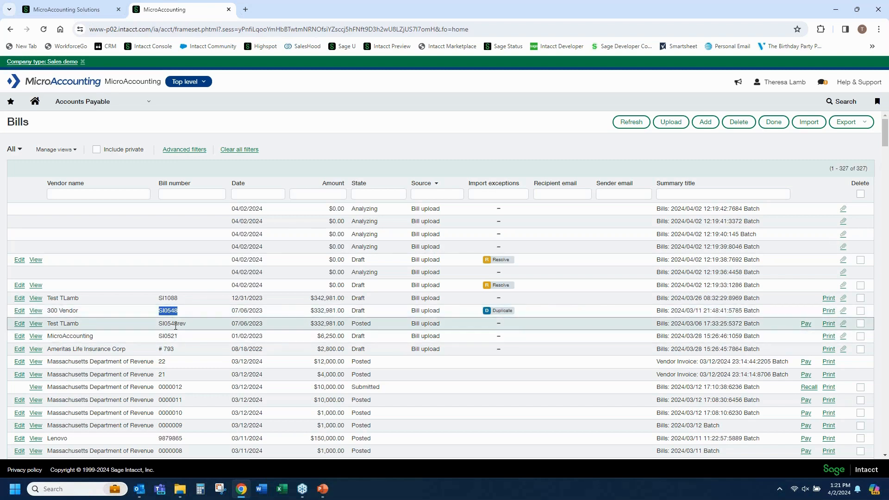
left_click_drag(48, 310, 81, 309)
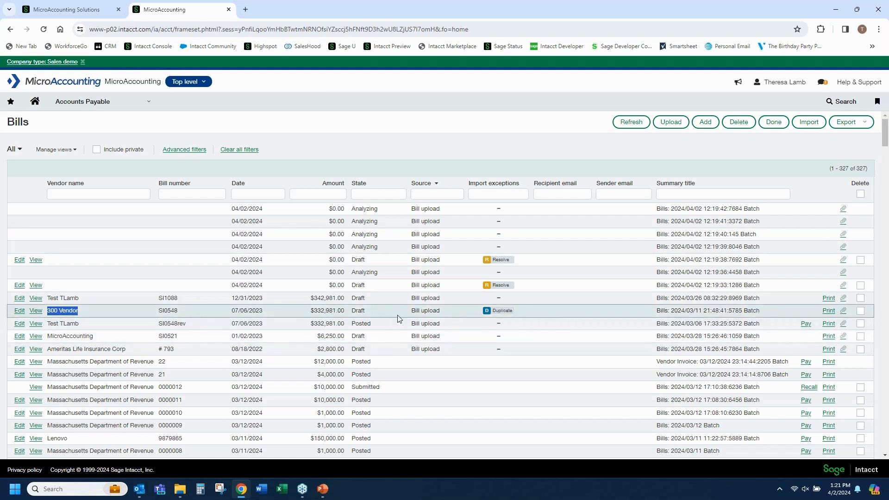
mouse_move(502, 312)
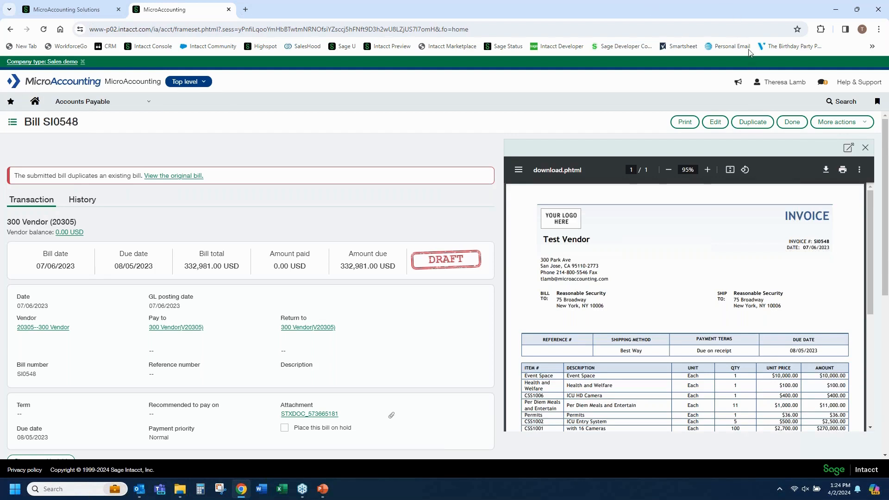
left_click(792, 124)
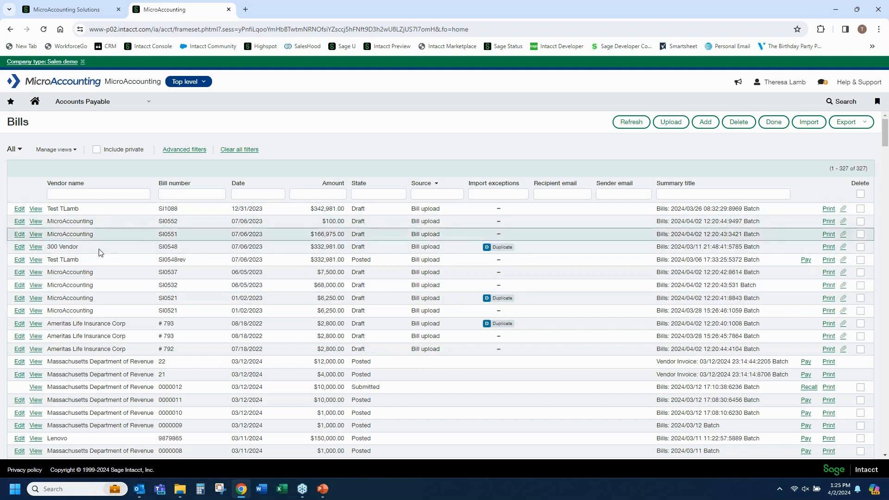
Open draft bill SI0551 for editing and check its date, due date and bill number against the attached invoice
left_click(24, 234)
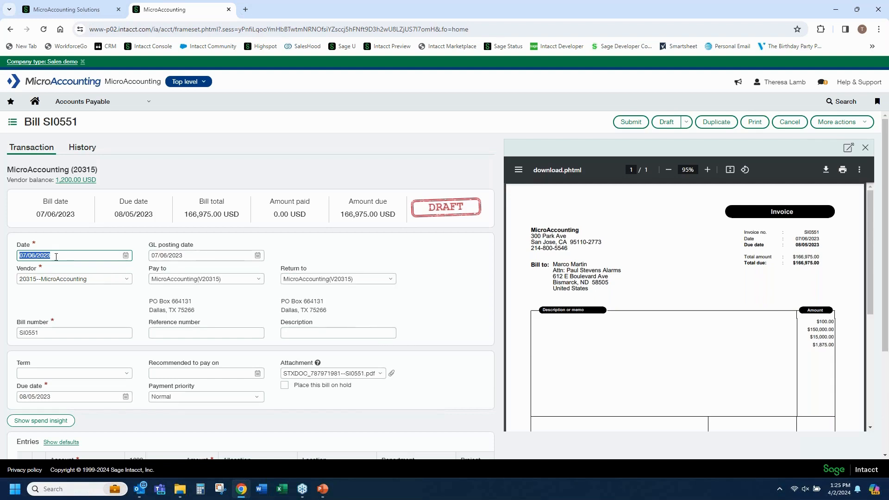
left_click_drag(794, 239, 820, 240)
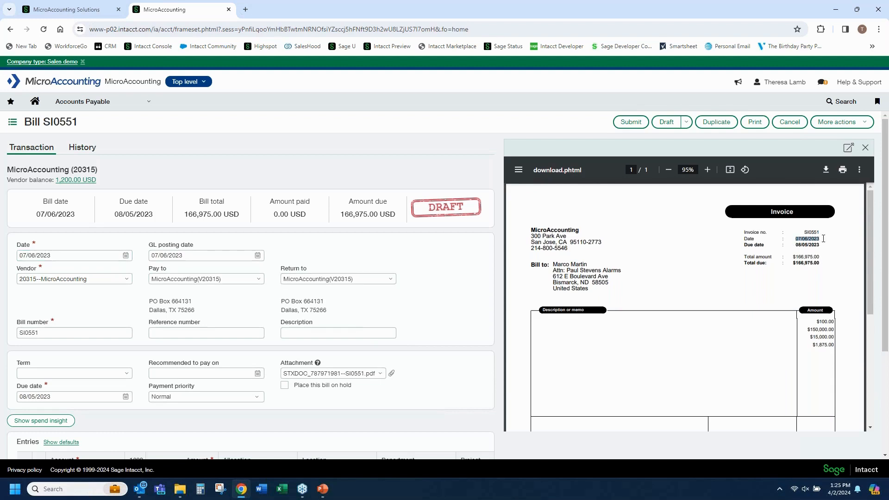
left_click(59, 396)
left_click_drag(54, 396, 6, 399)
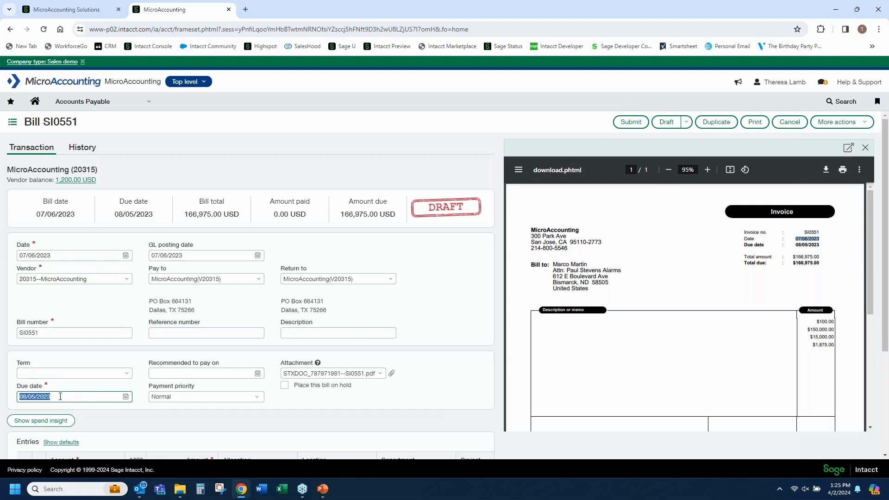
left_click_drag(796, 246, 819, 246)
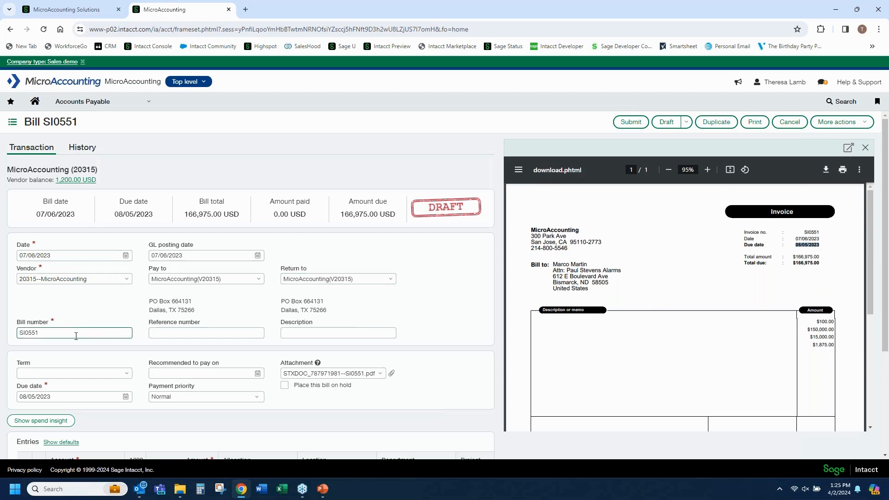
left_click_drag(803, 233, 831, 233)
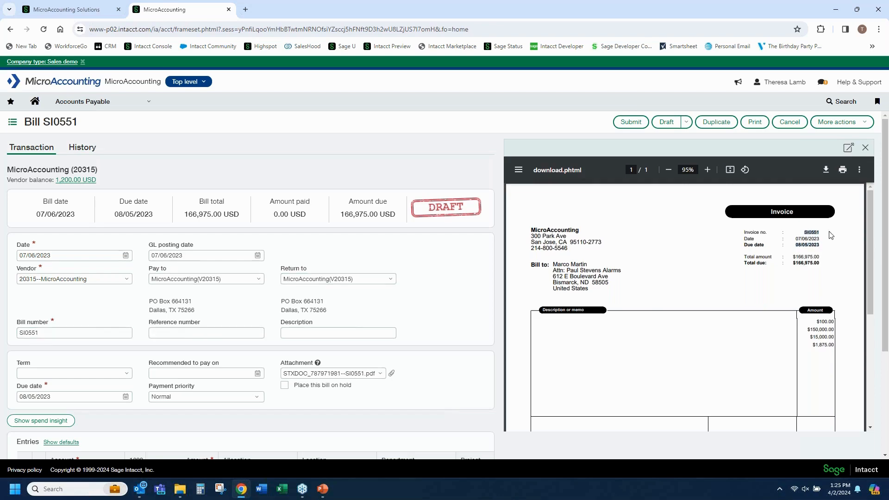
Review the line entries of bill SI0551 and submit the bill
scroll(227, 349, "down", 3)
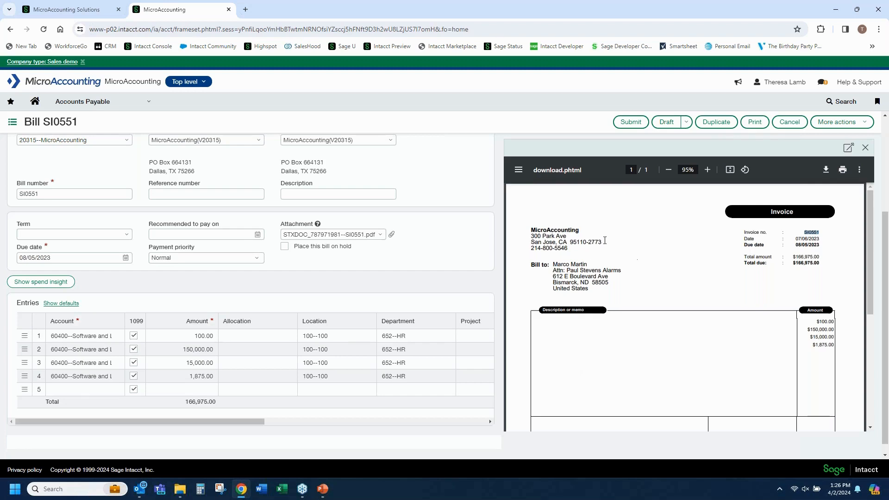
scroll(312, 282, "down", 1)
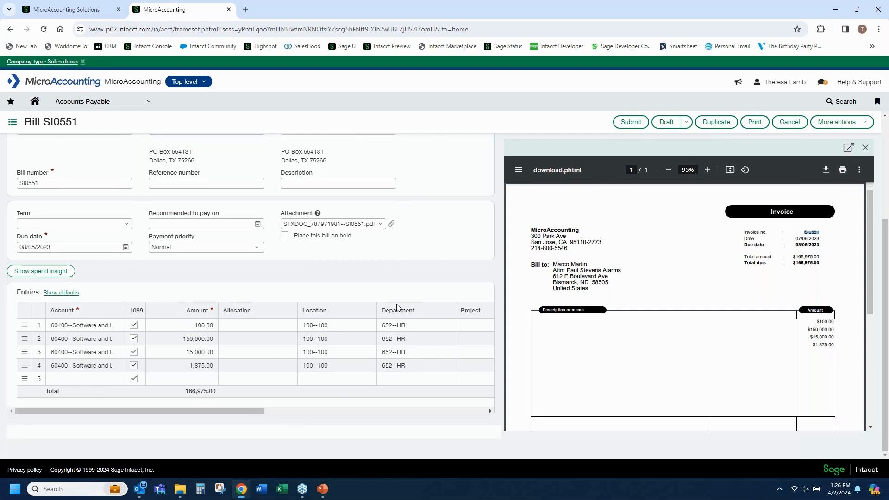
left_click(640, 127)
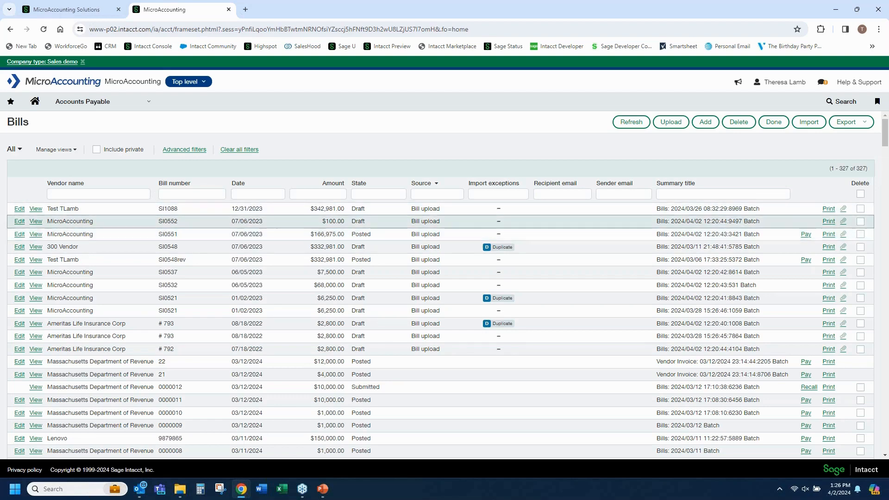
View draft bill SI0552 and examine its header details and line entries alongside the attached invoice
left_click(36, 226)
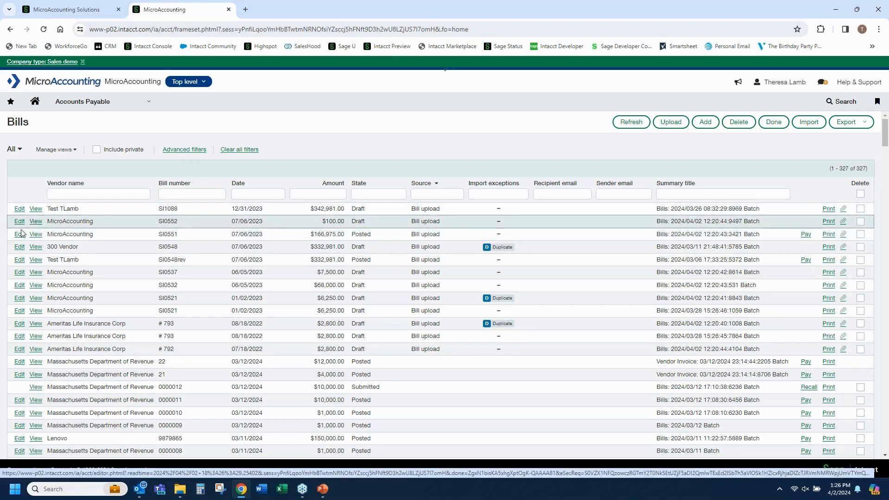
scroll(118, 375, "down", 3)
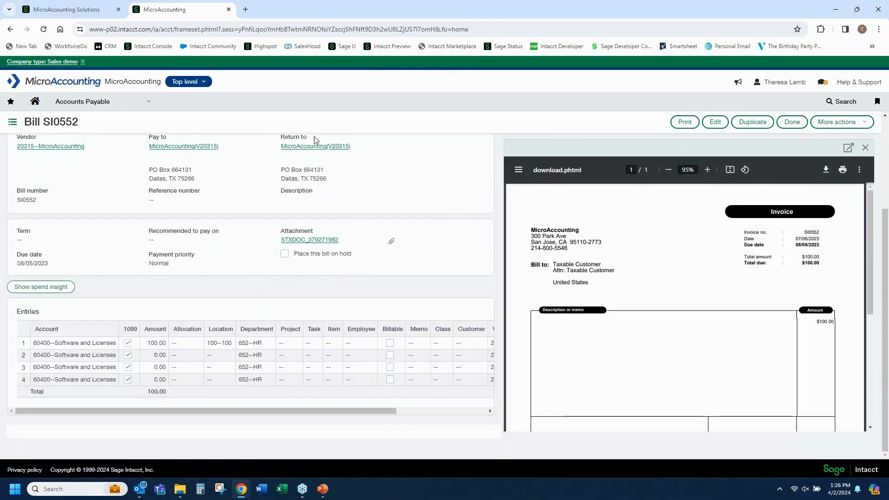
scroll(397, 273, "up", 2)
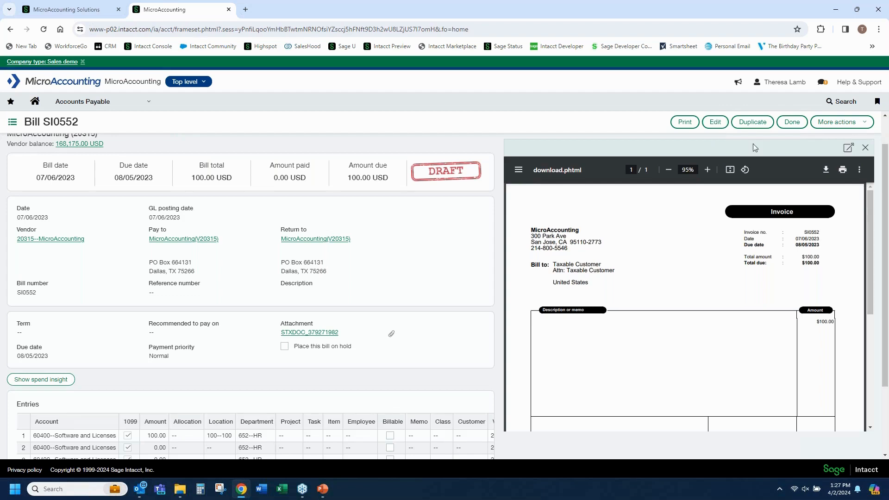
Close bill SI0552 and check the duplicate flag on Ameritas Life Insurance Corp bill # 793 in the bills list
left_click(791, 122)
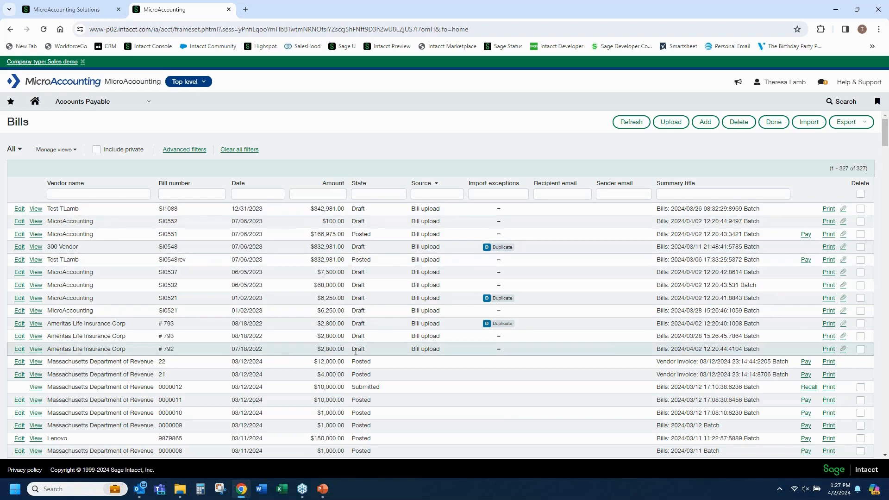
mouse_move(509, 323)
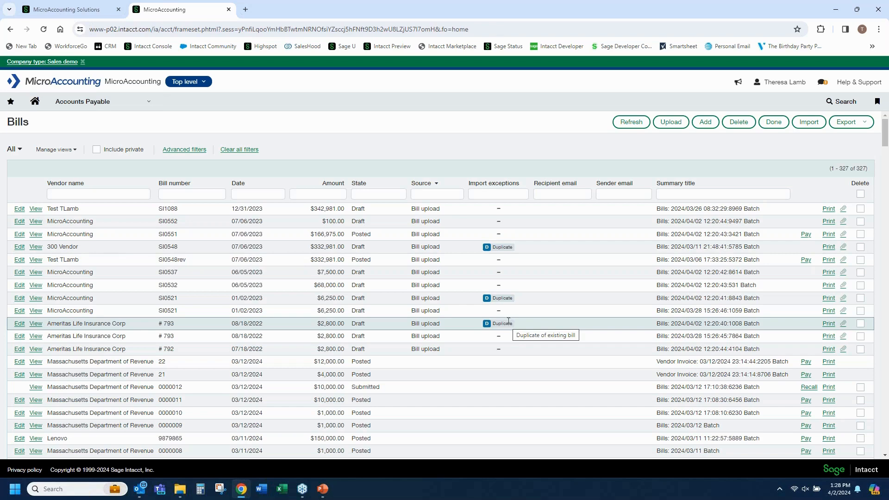
Open the company's list of stored attachments to review the source documents
left_click(151, 106)
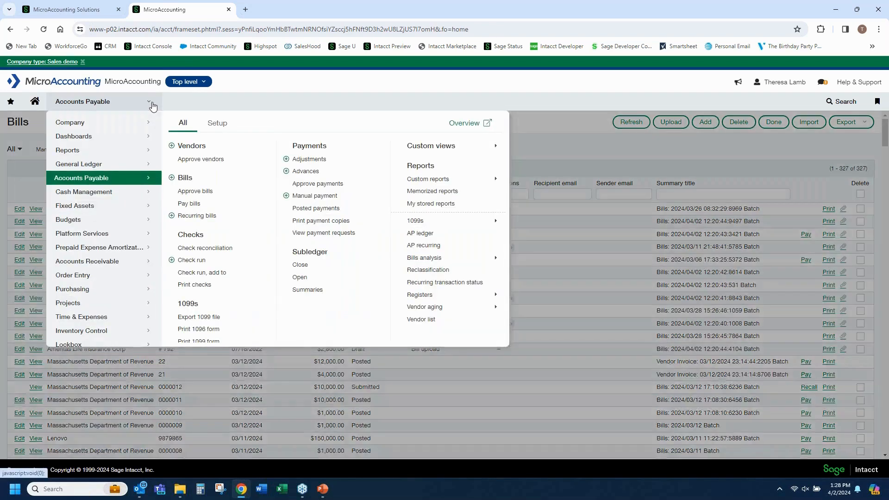
left_click(100, 124)
left_click(217, 122)
left_click(319, 160)
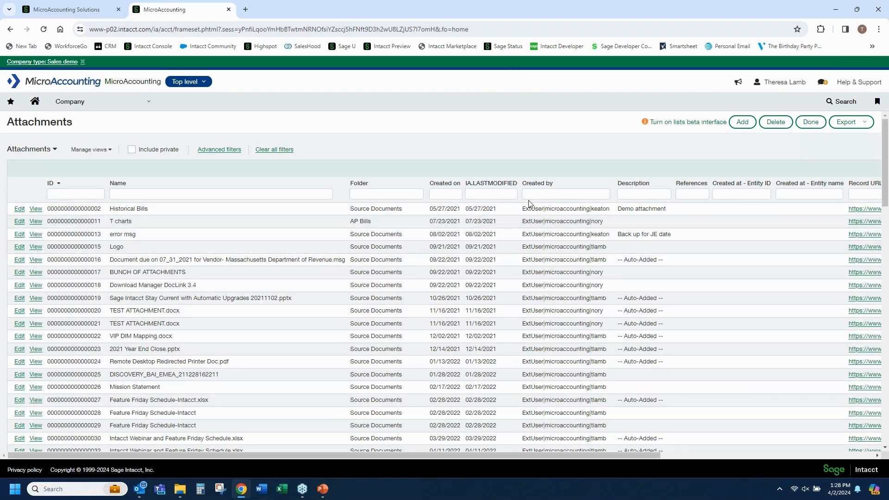
Return to the Accounts Payable bills list and sort it by source so the uploaded bills come first
left_click(150, 104)
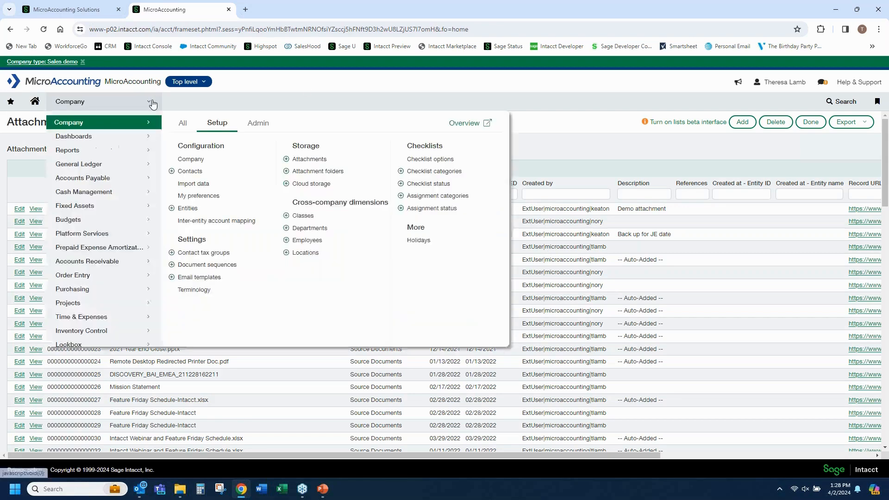
left_click(130, 182)
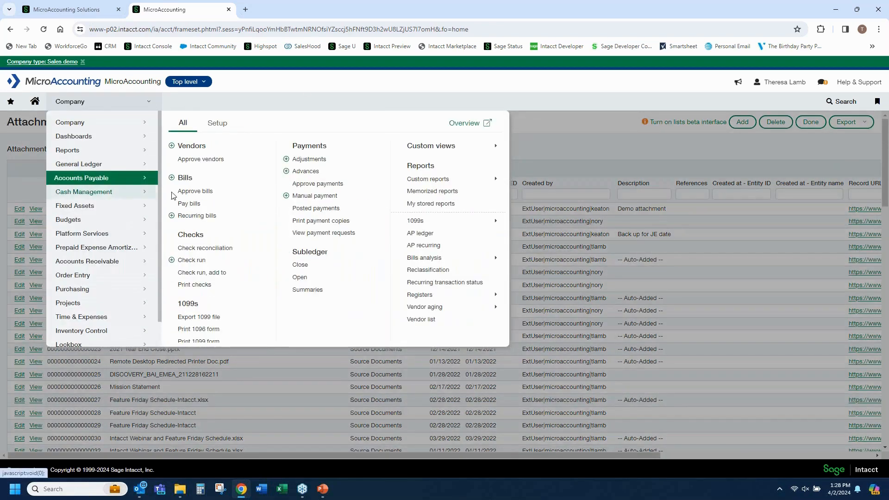
left_click(211, 177)
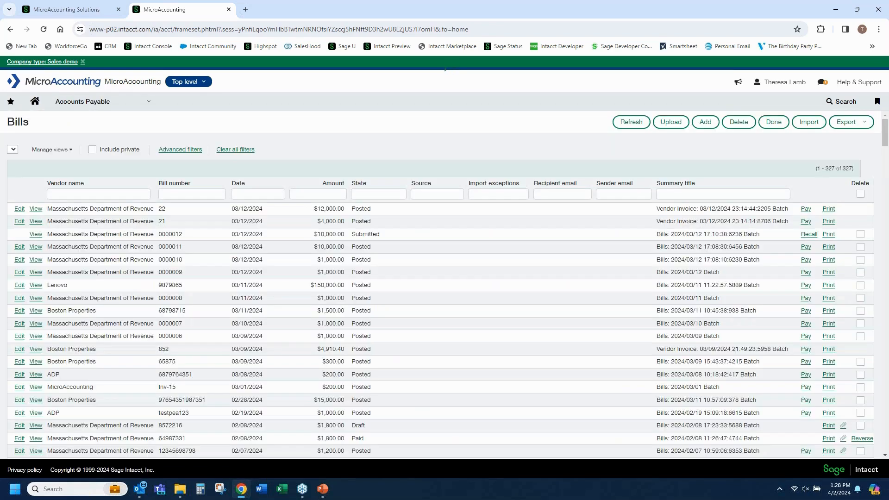
left_click(426, 183)
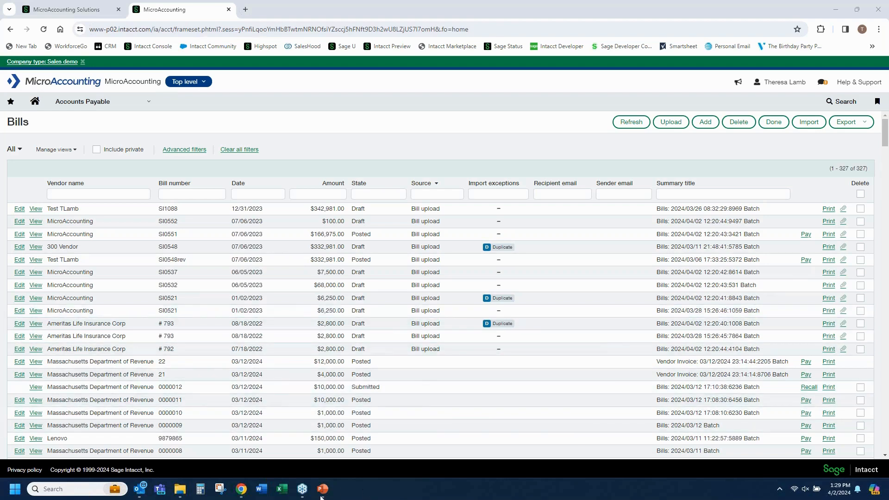
Switch to the PowerPoint slide show and advance from the Demo slide to the Questions slide
mouse_move(321, 496)
left_click(353, 452)
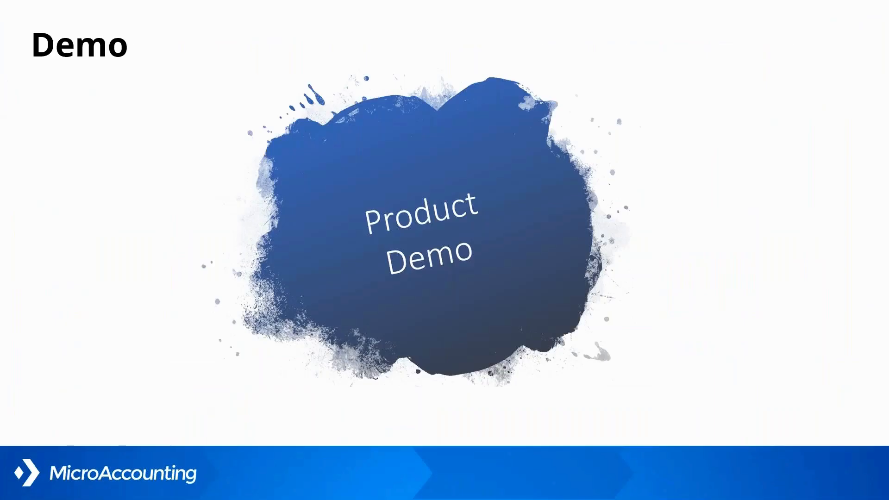
key("Right")
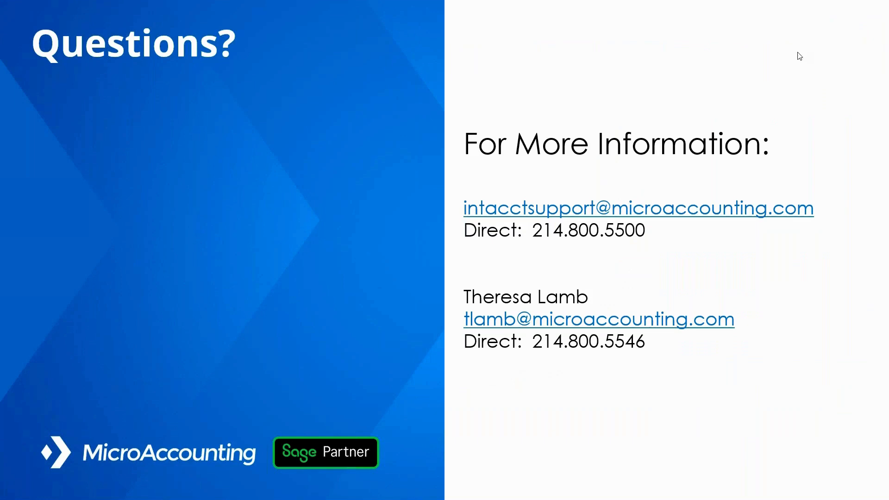